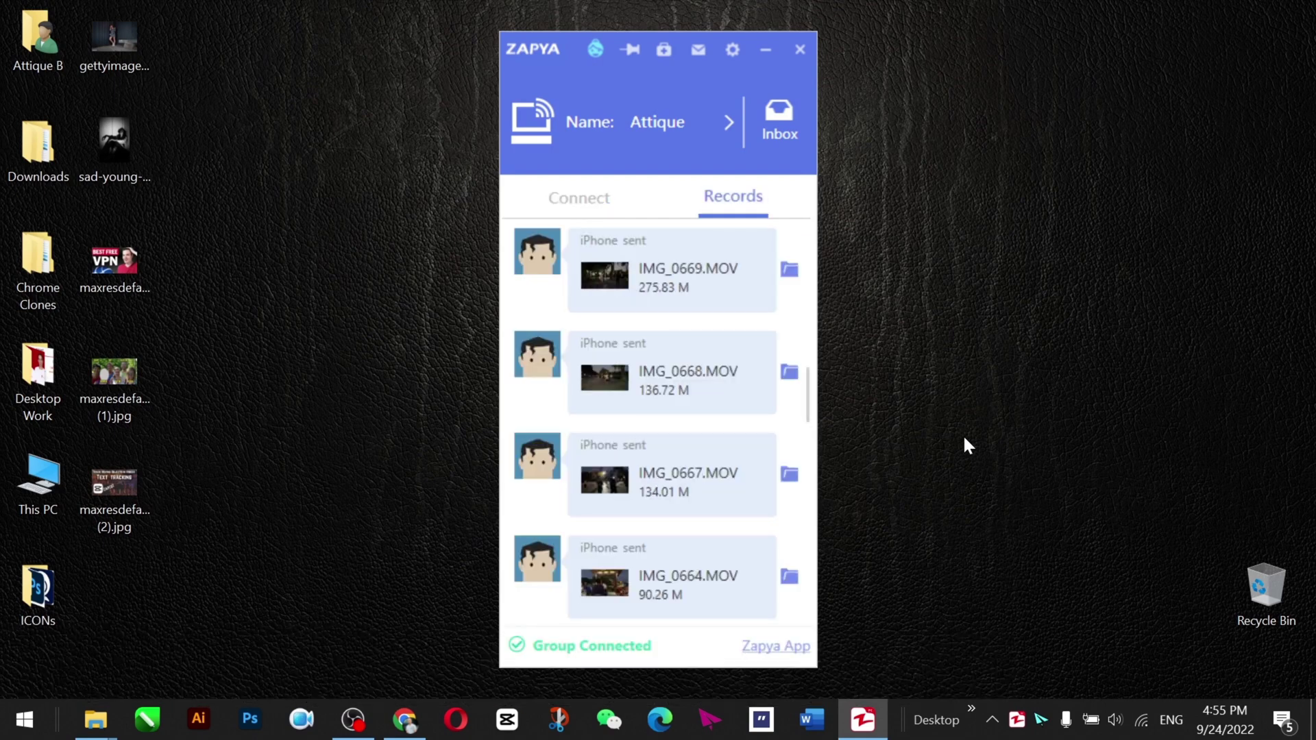
- Scroll to the top of Zapya's Records list to watch the new incoming iPhone transfers
scroll(717, 422, up, 5)
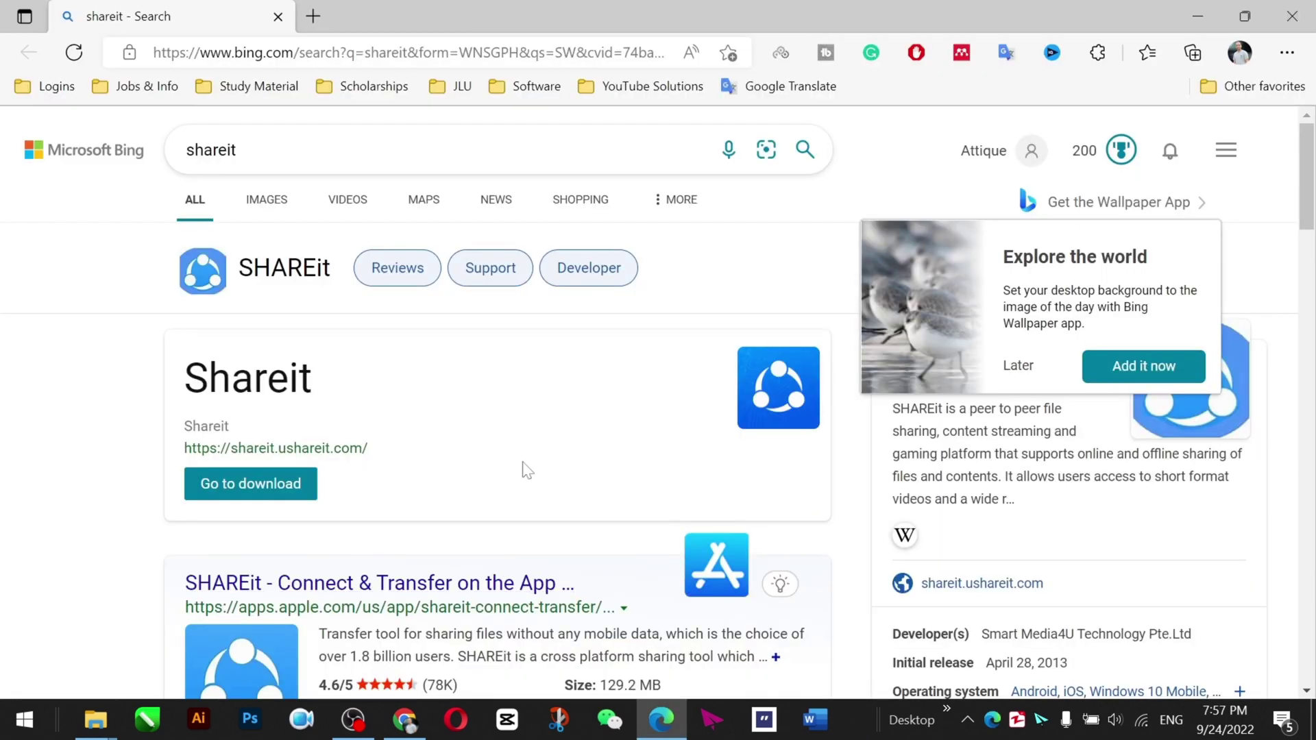
- Scroll down the Records list while IMG_6283.MOV and IMG_6284.MOV finish receiving
scroll(523, 471, down, 2)
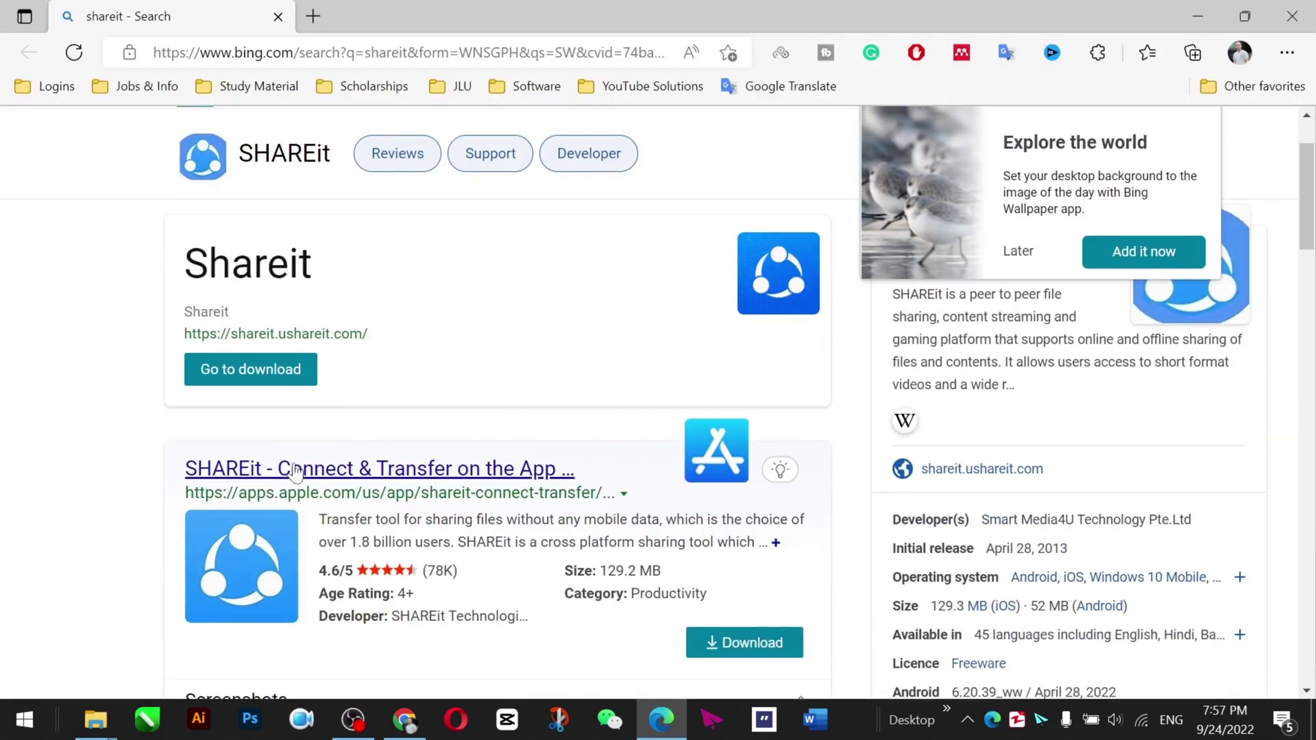
- Download the Windows version of SHAREit from shareit.ushareit.com
click(572, 388)
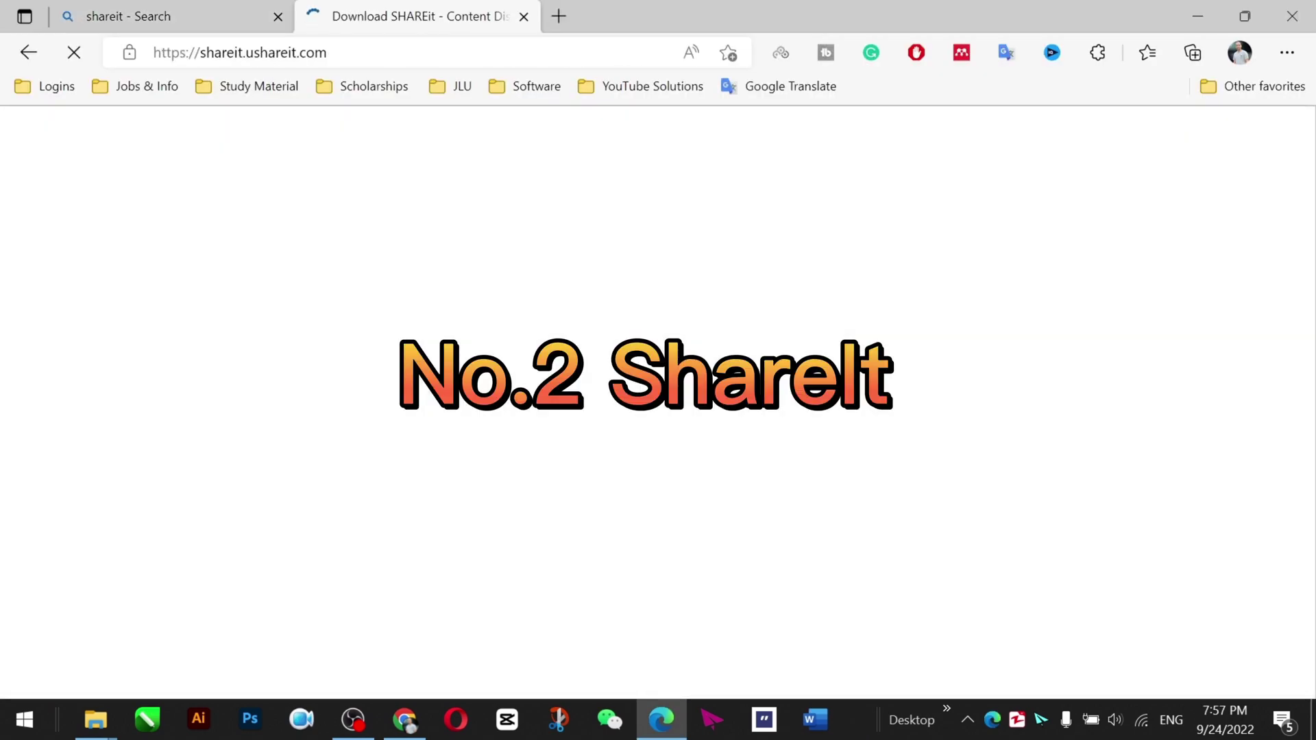
scroll(430, 444, down, 2)
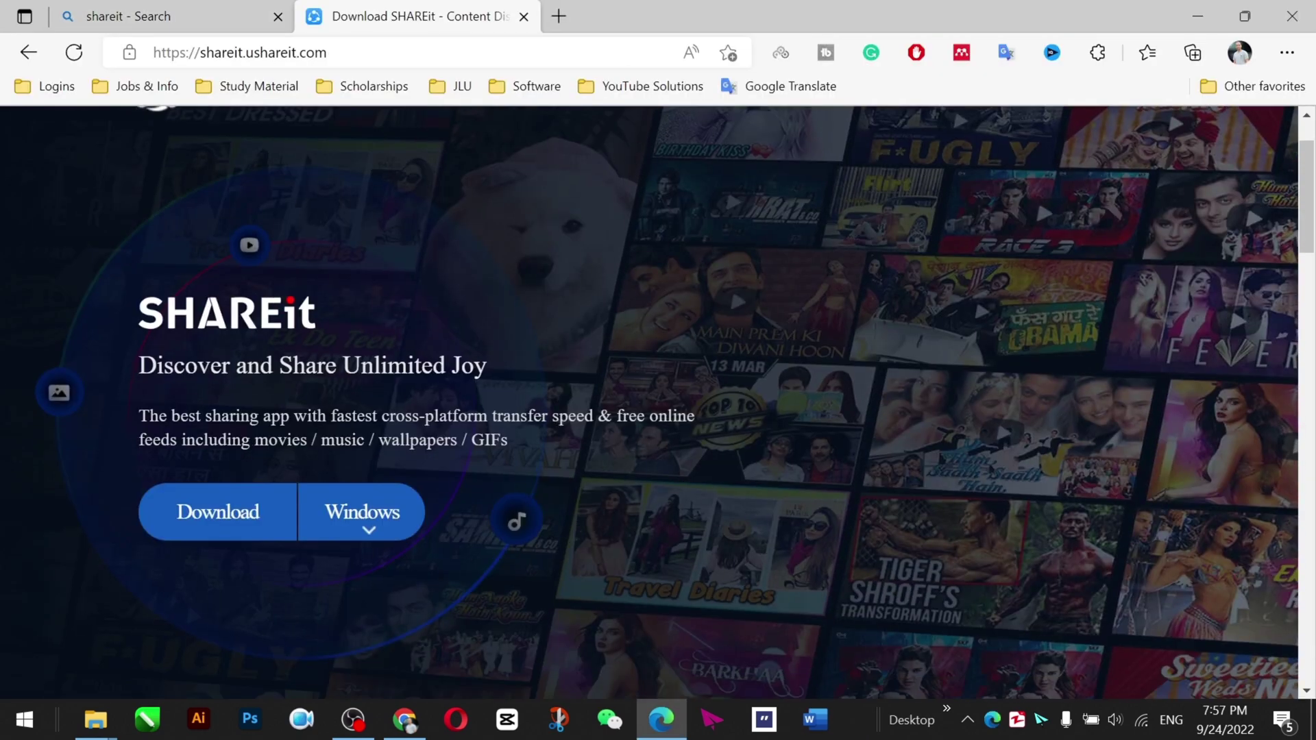
click(366, 511)
click(368, 543)
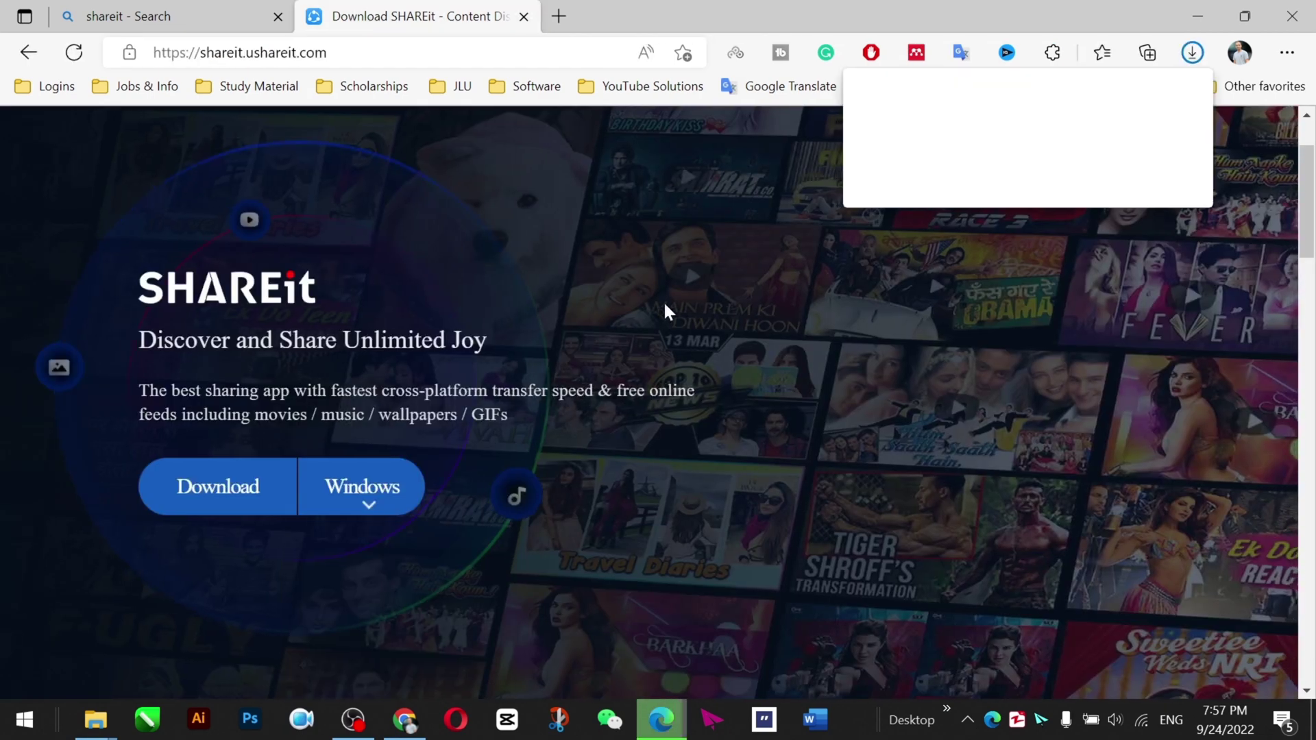
- Run the downloaded SHAREit-KCWEB.exe installer
scroll(480, 411, down, 2)
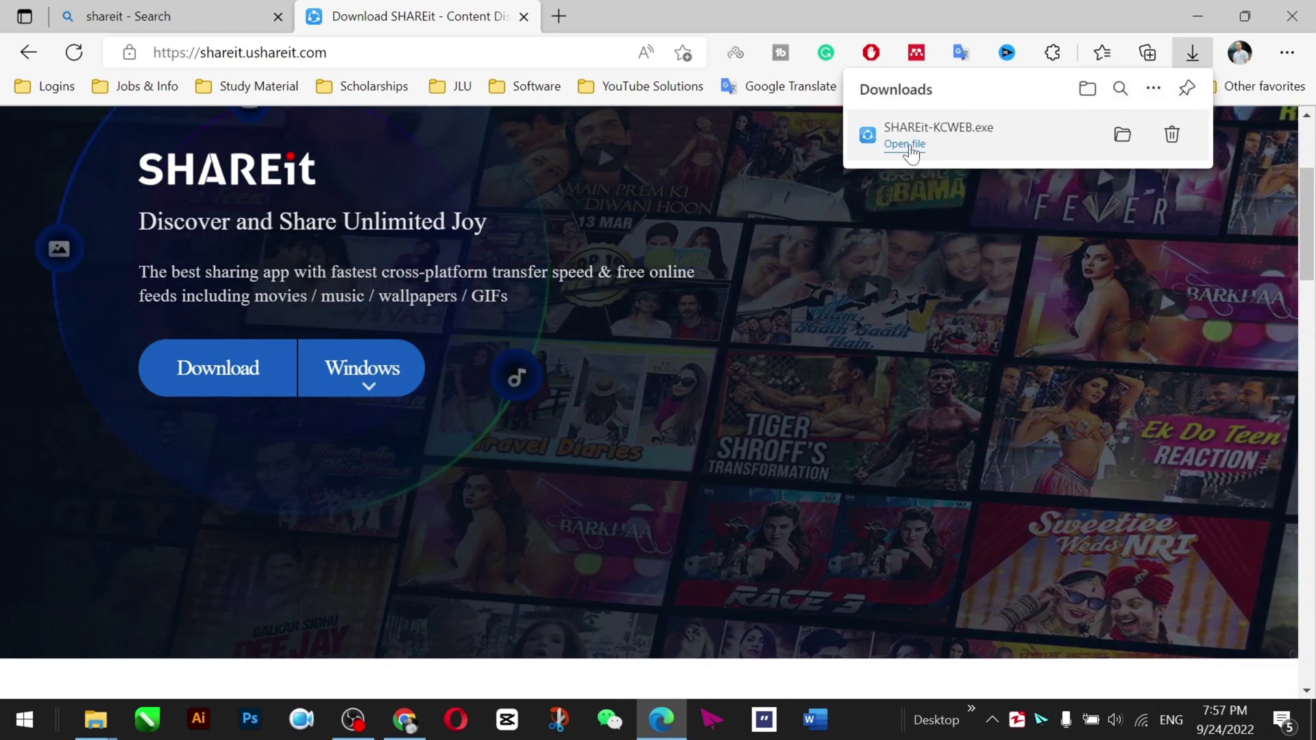
click(905, 143)
click(706, 387)
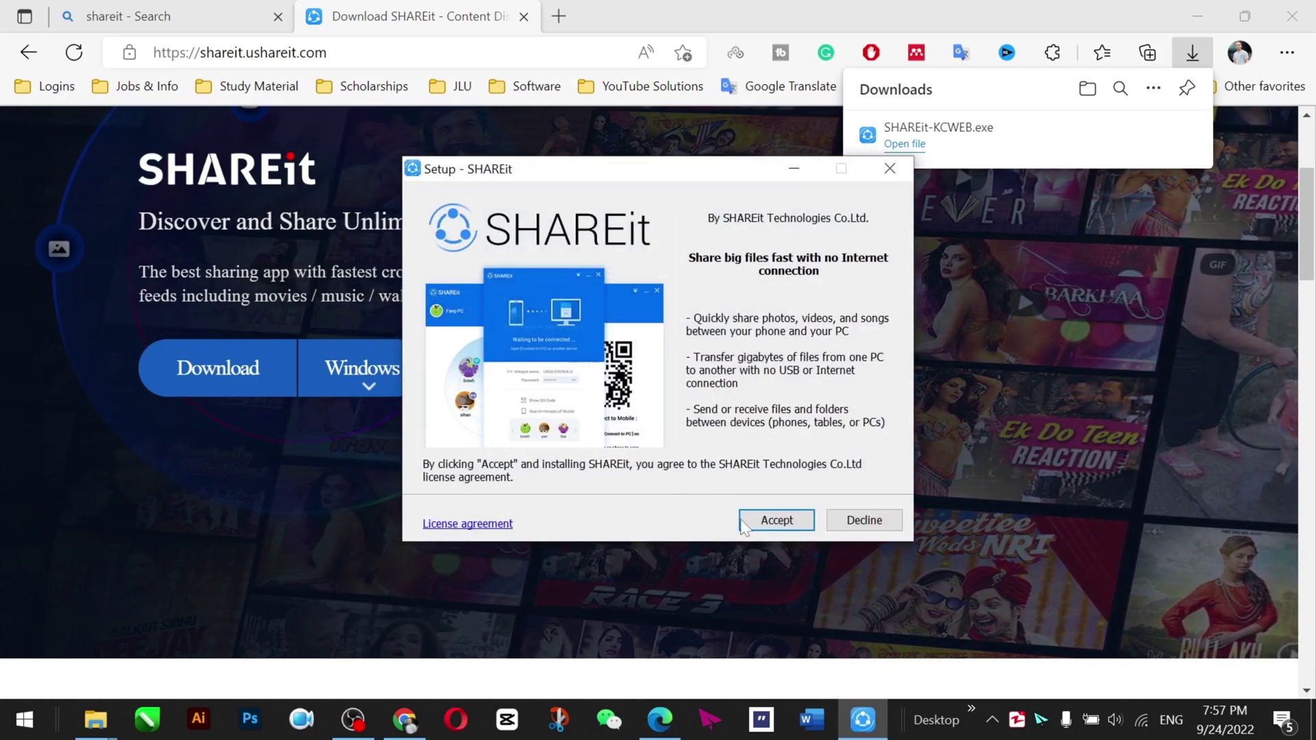
- Install SHAREit to the default location with a desktop shortcut, launch it, and minimize the browser
click(761, 521)
click(763, 522)
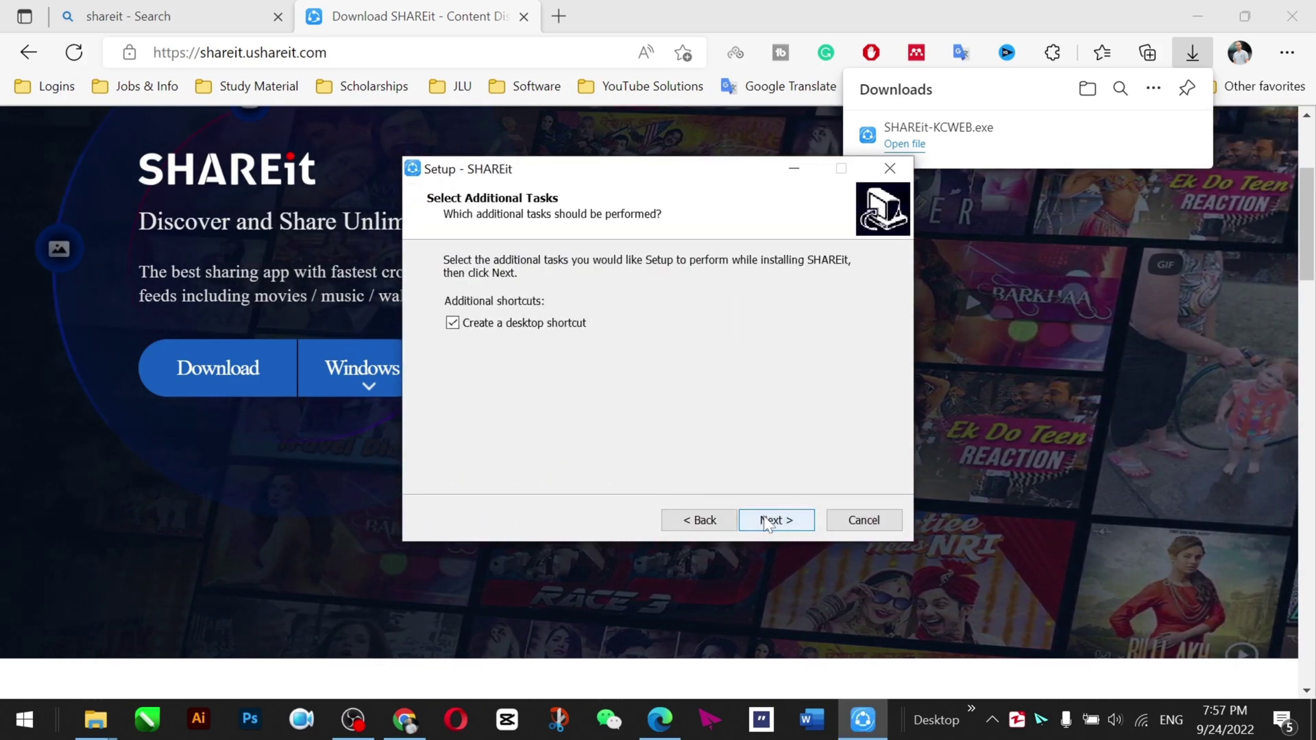
click(764, 520)
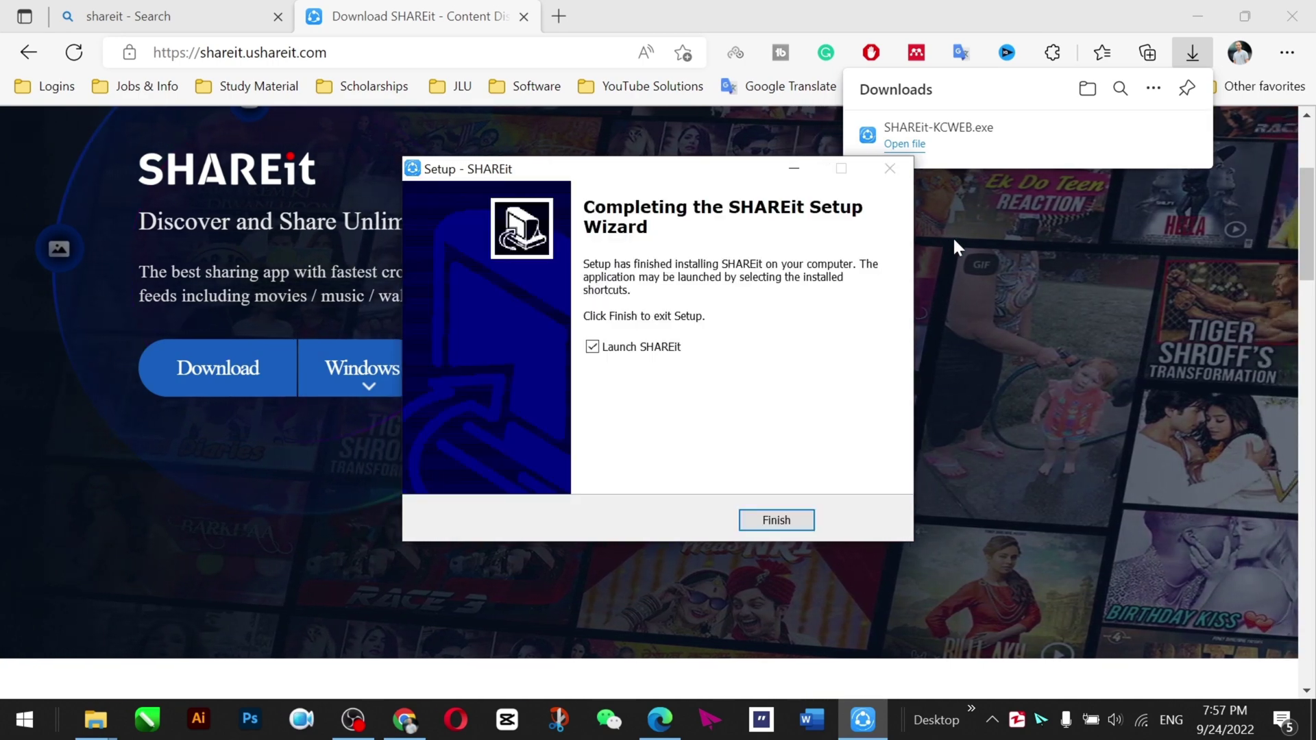
click(777, 521)
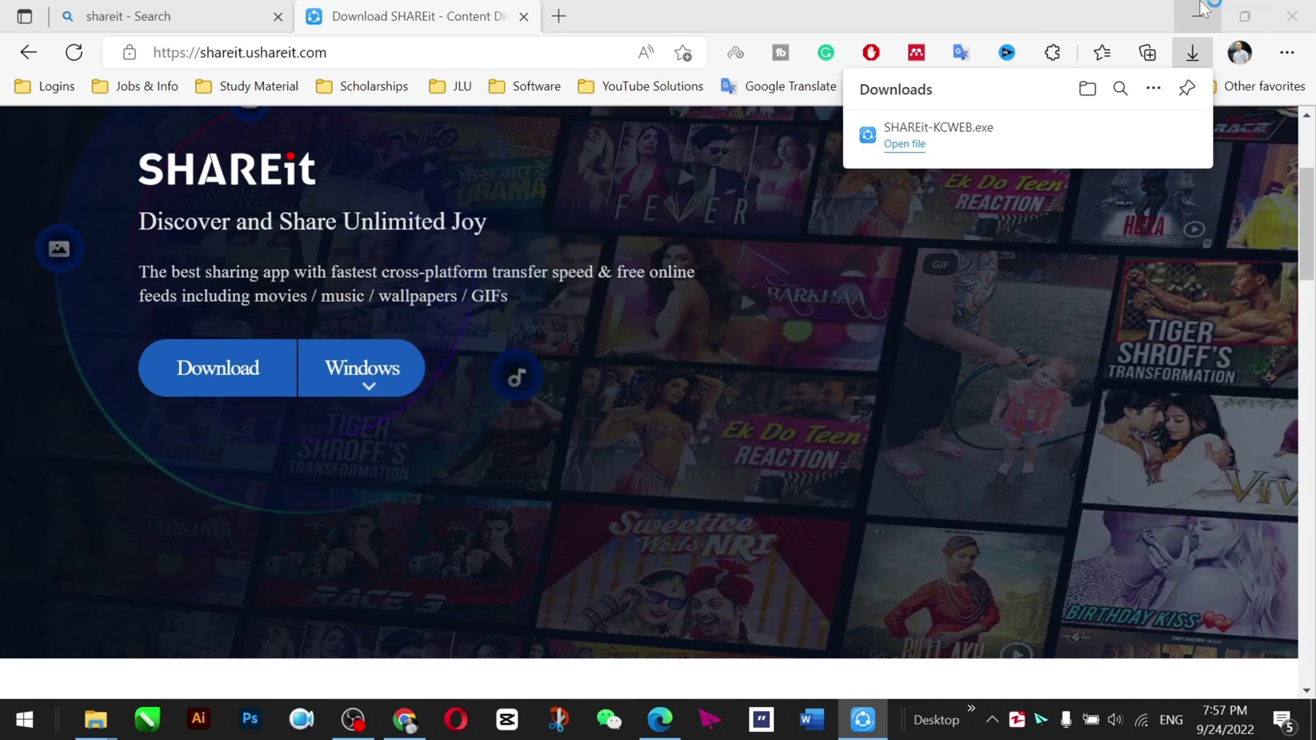
click(1198, 15)
- Accept SHAREit's privacy terms and move its window to the left side of the screen
click(755, 573)
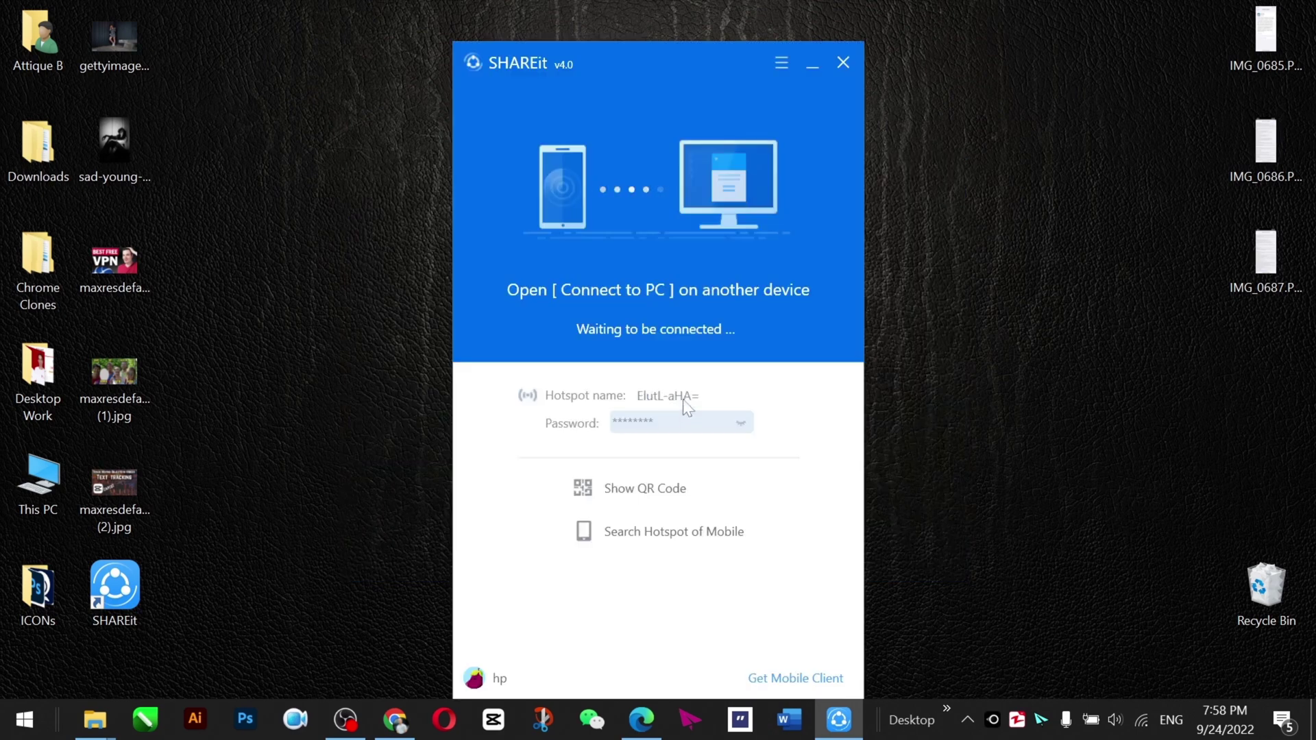
drag(701, 71, 389, 53)
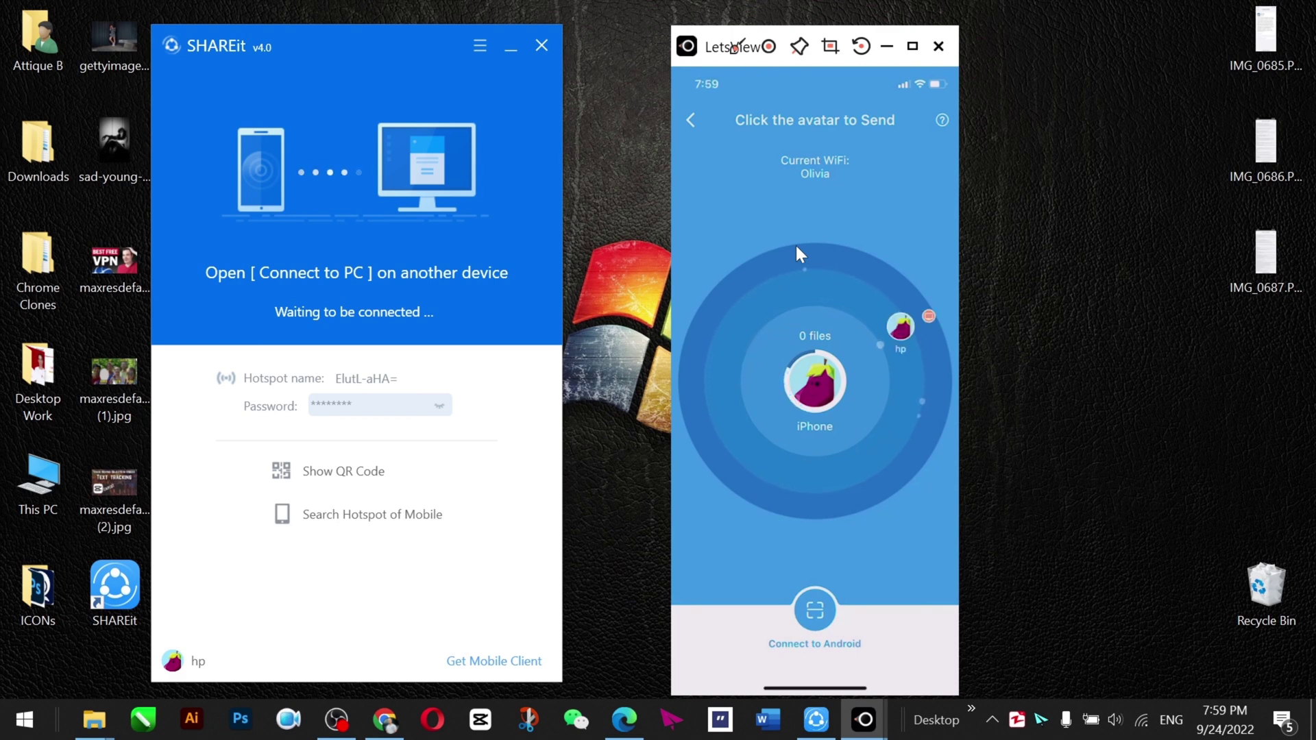
- Show SHAREit's connection QR code and accept the iPhone's connection request
click(325, 479)
click(324, 479)
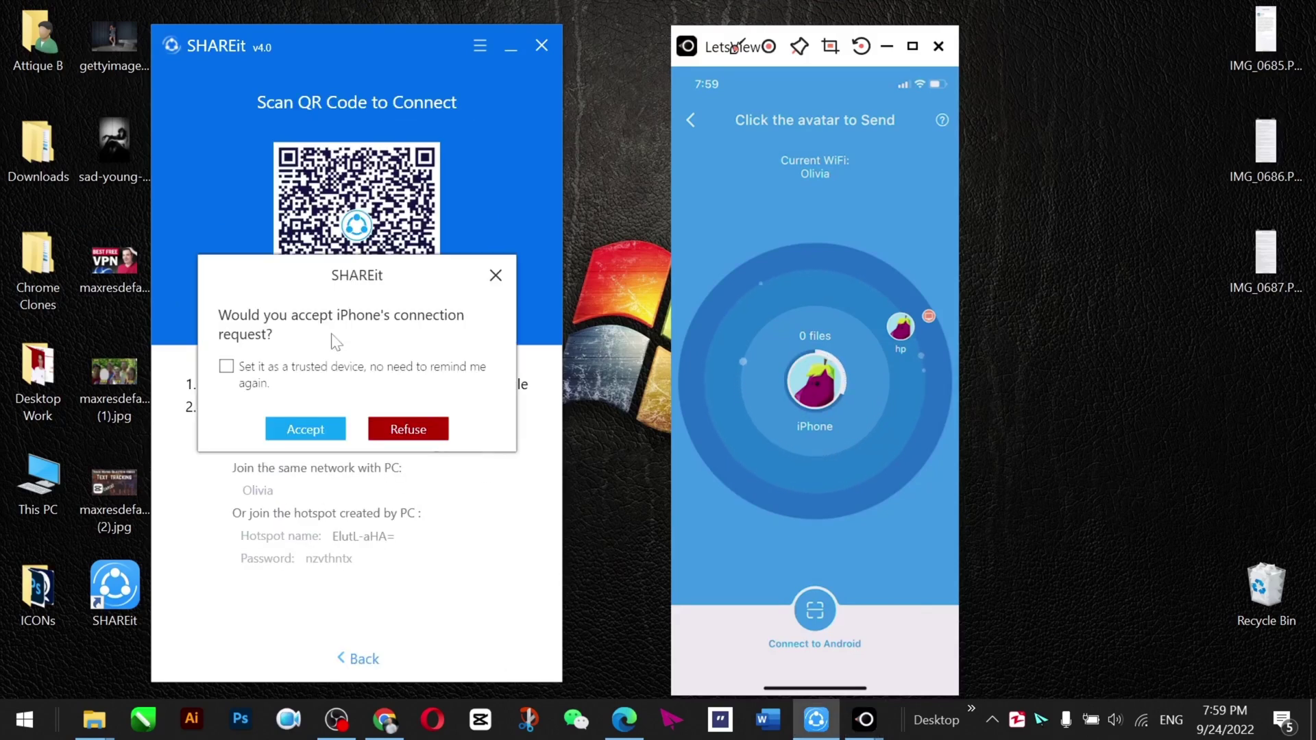
click(226, 366)
click(305, 429)
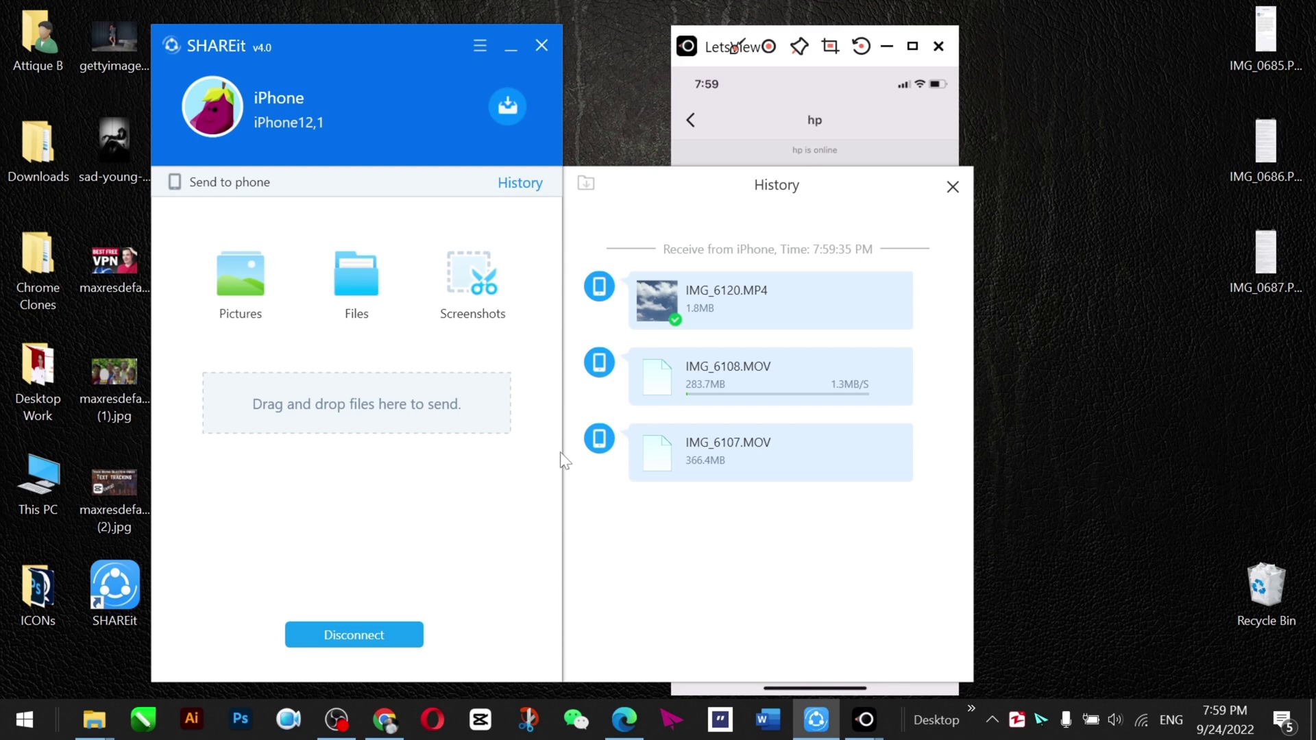
- Play IMG_6120.MP4 from SHAREit's History in VLC, then close the player
click(891, 304)
click(903, 336)
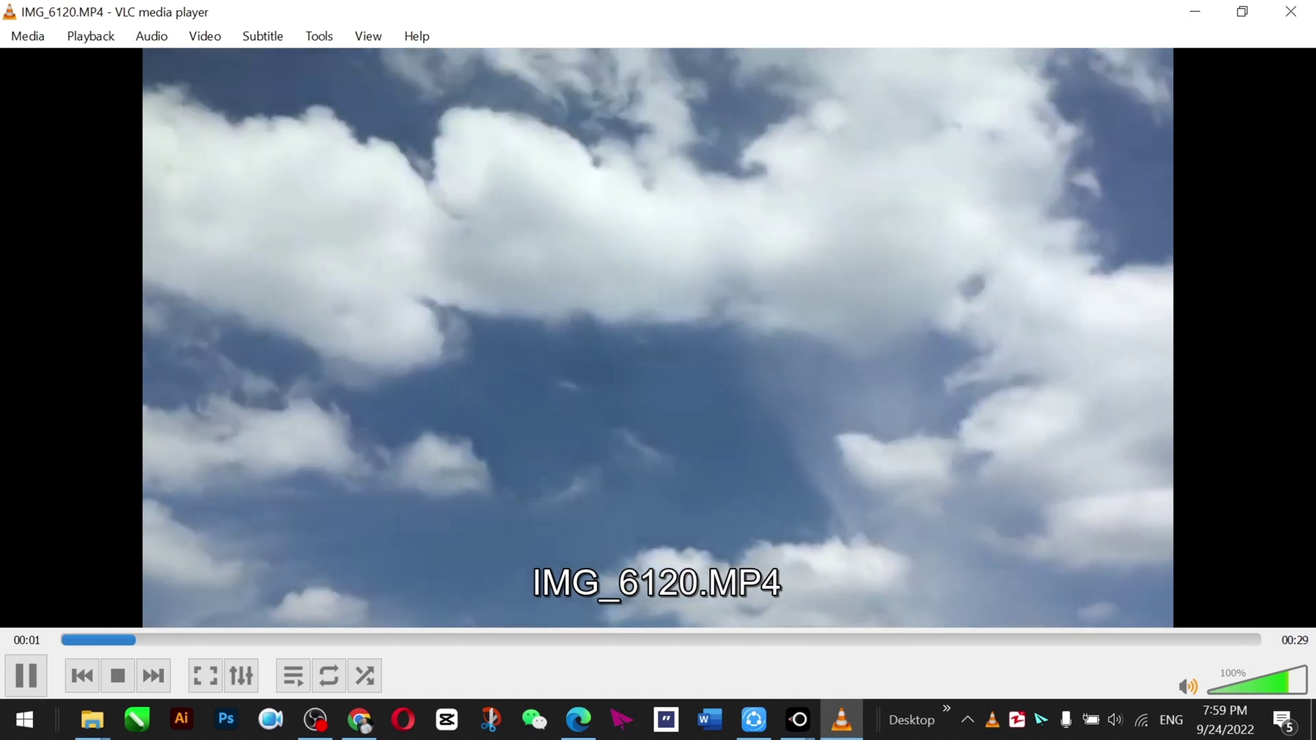
key(ctrl+q)
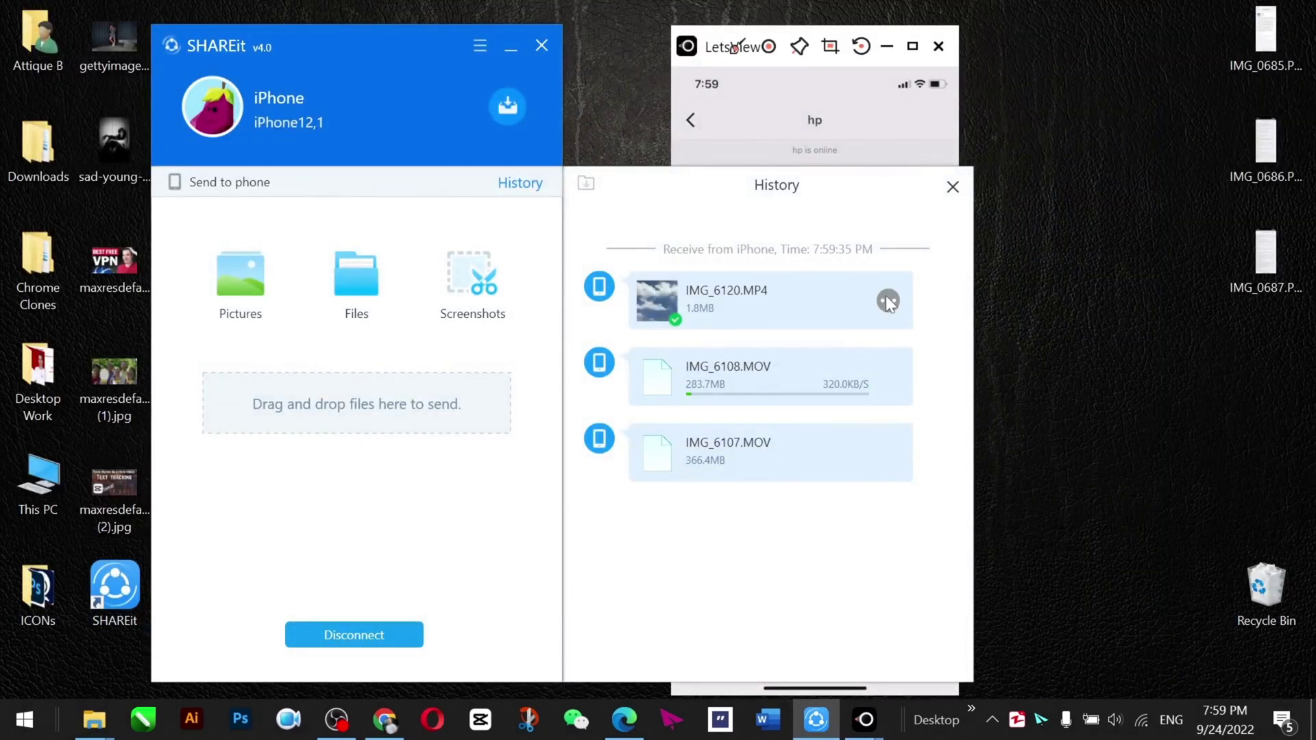
- Show IMG_6120.MP4 in its containing folder and select it
click(887, 300)
click(936, 347)
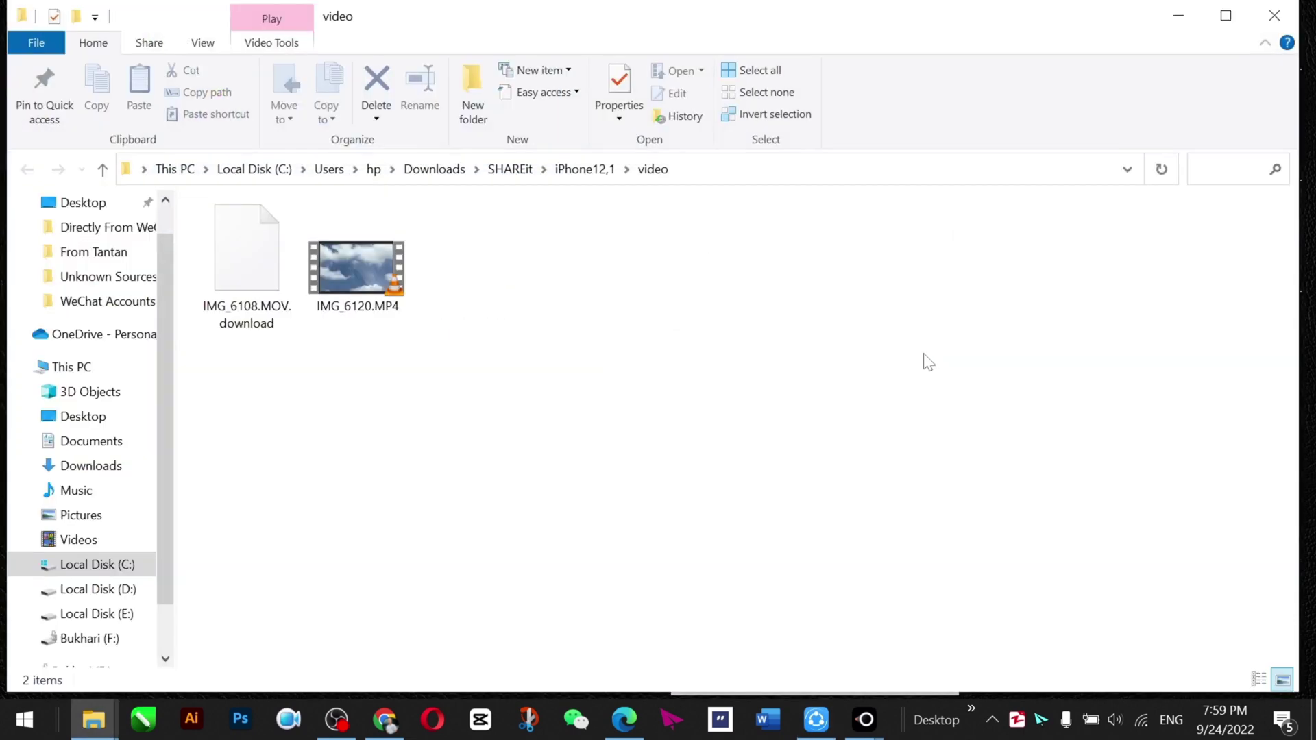
click(371, 295)
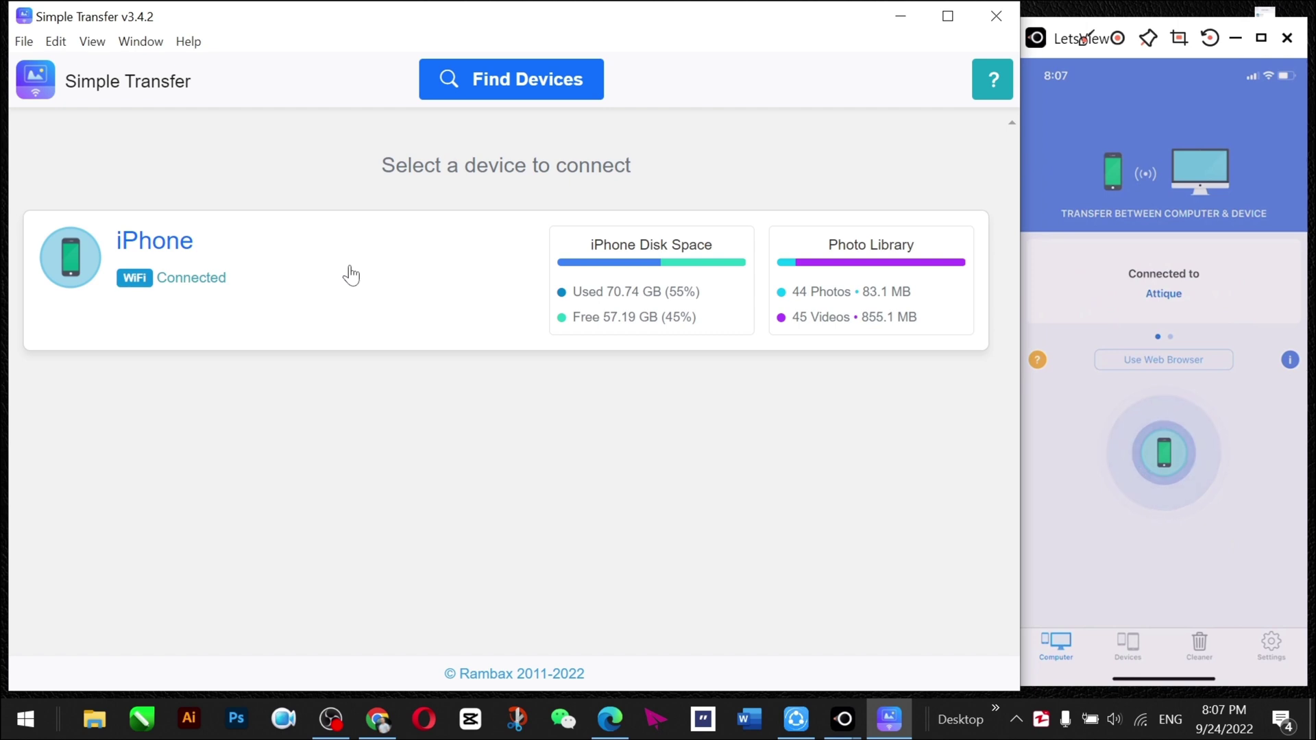
- Open the iPhone in Simple Transfer and enter the verification code shown on the phone
click(351, 274)
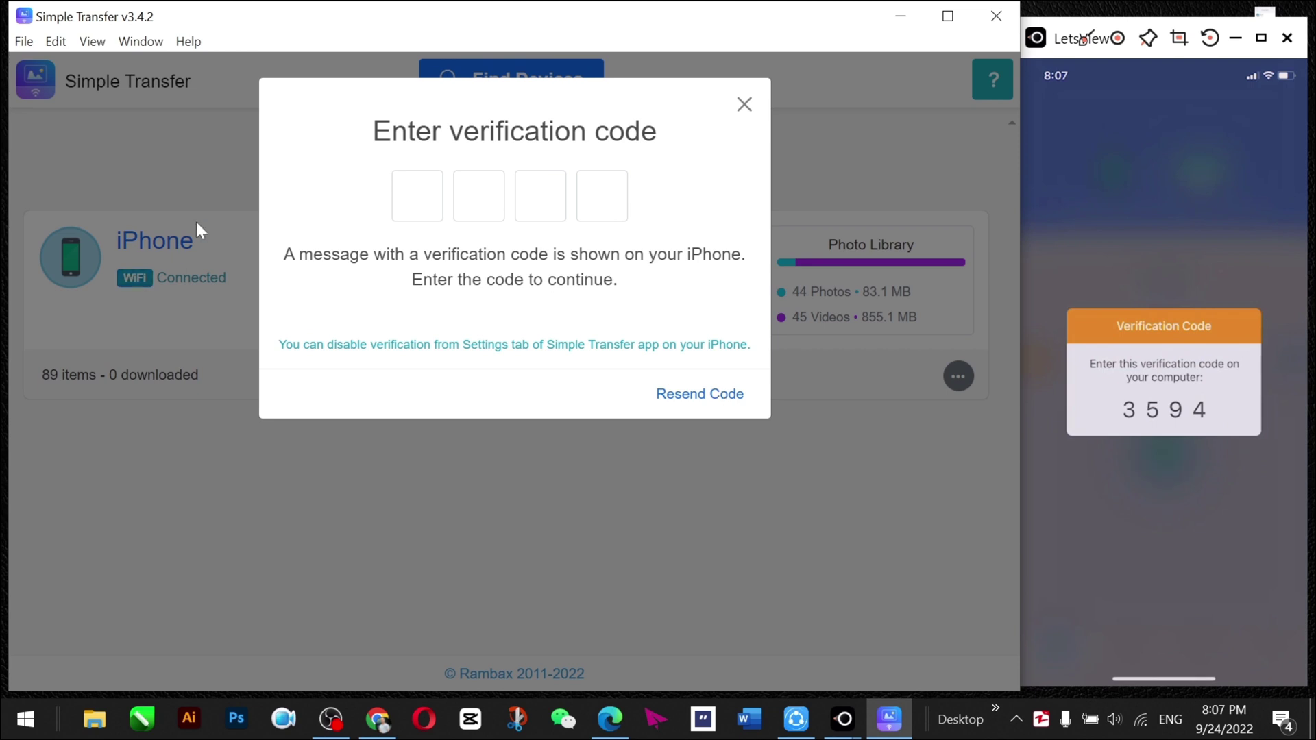
click(417, 196)
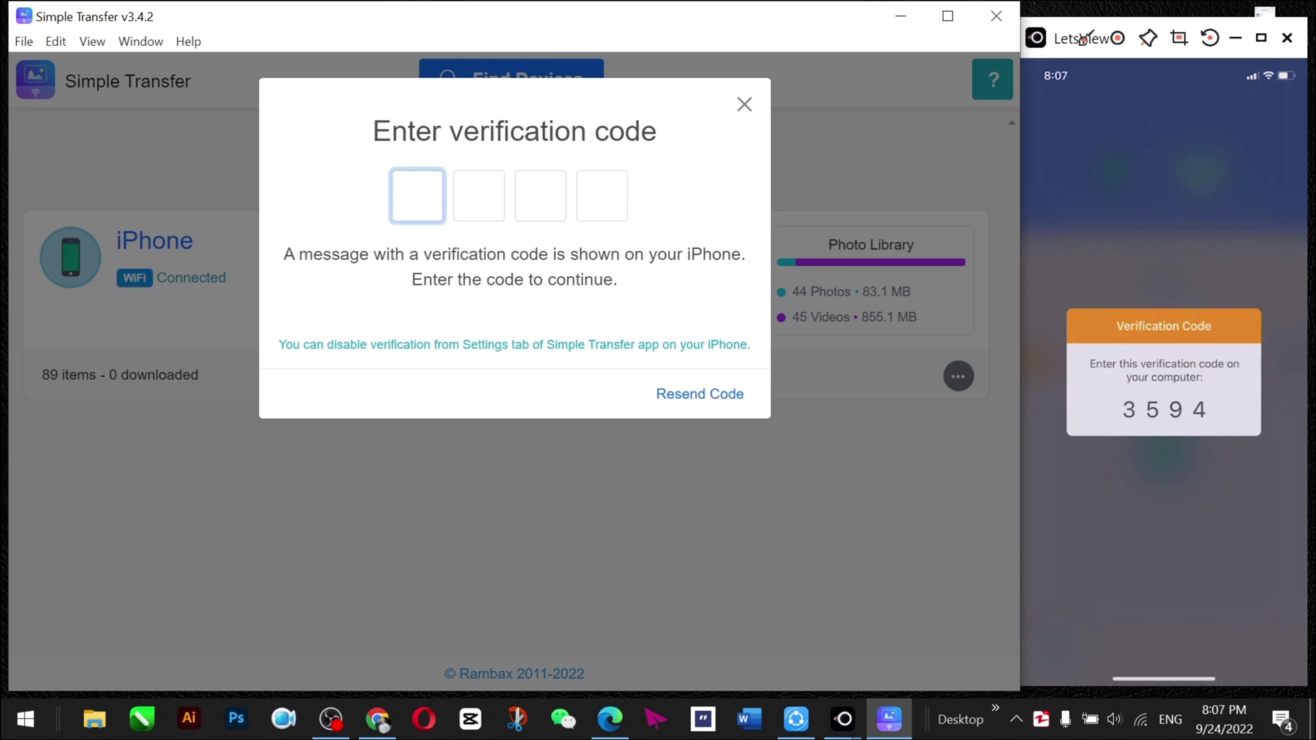
text(3594)
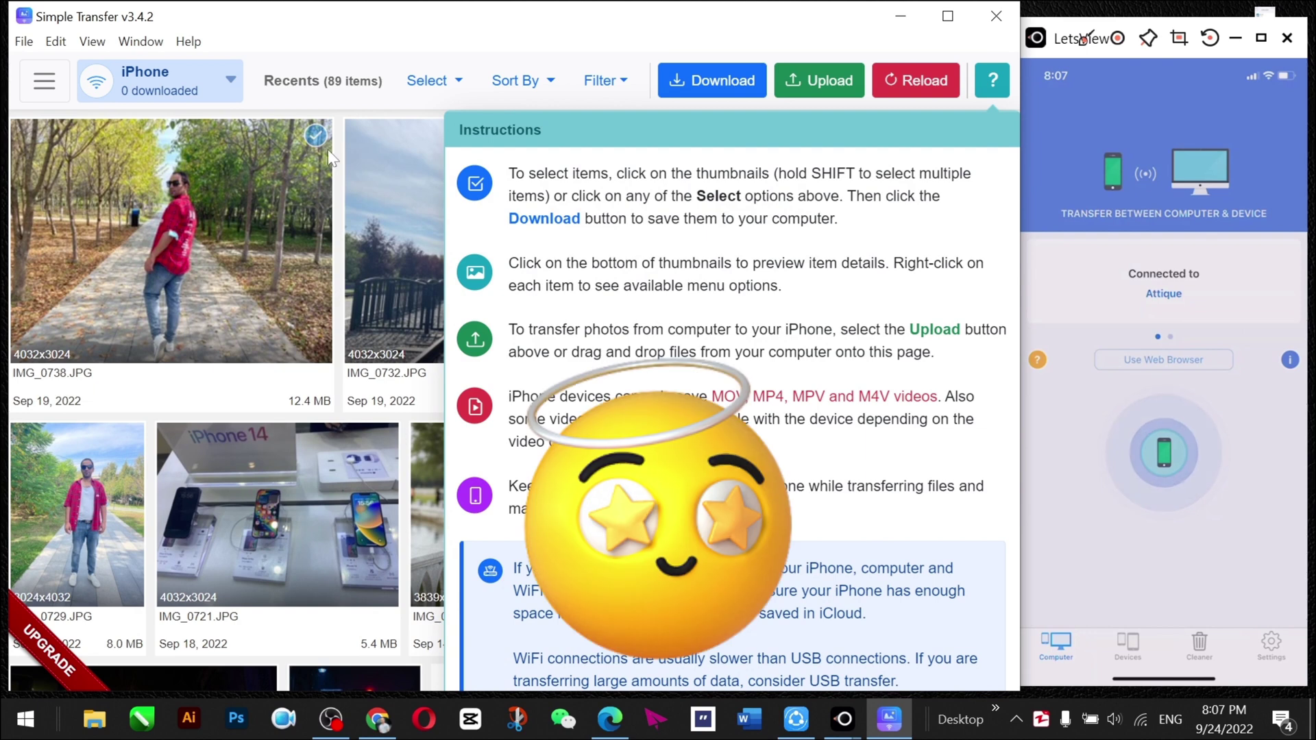
- Select six photos, including IMG_0738, IMG_0732, IMG_0729, IMG_0721 and IMG_0725, and start downloading them
click(315, 135)
click(651, 135)
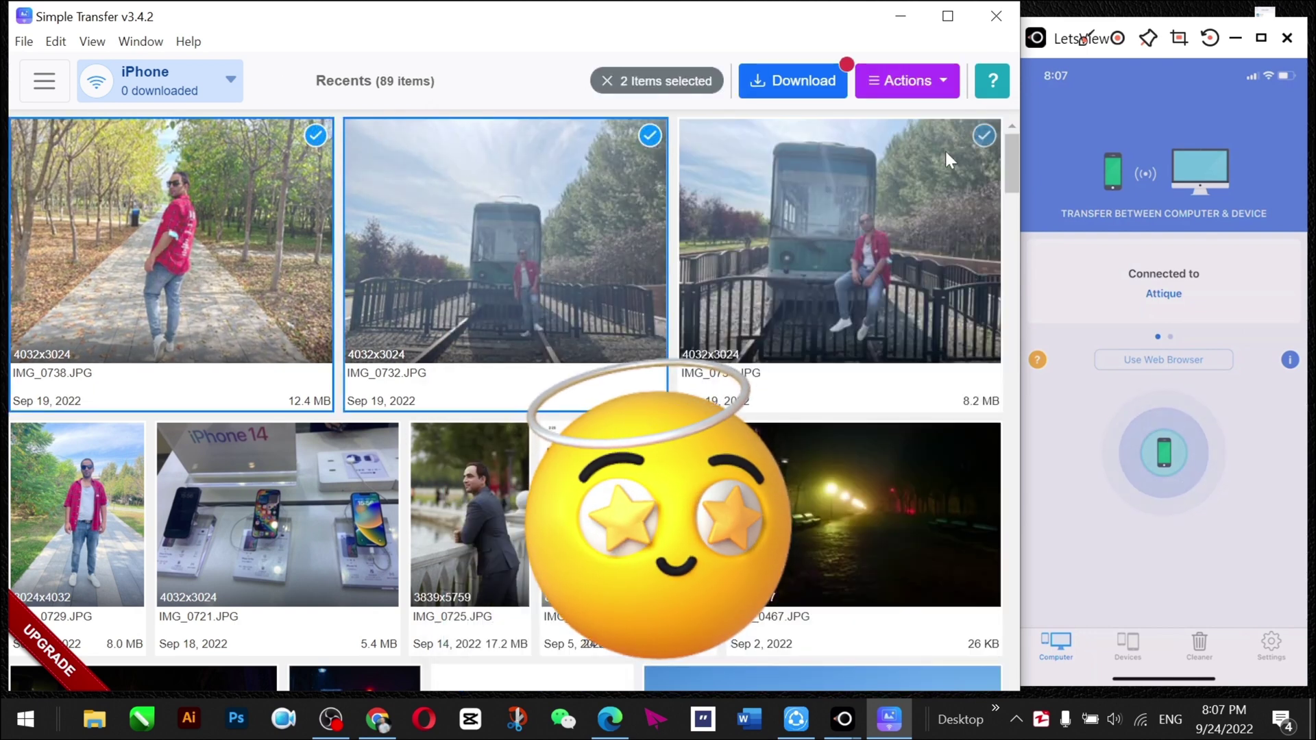
click(984, 135)
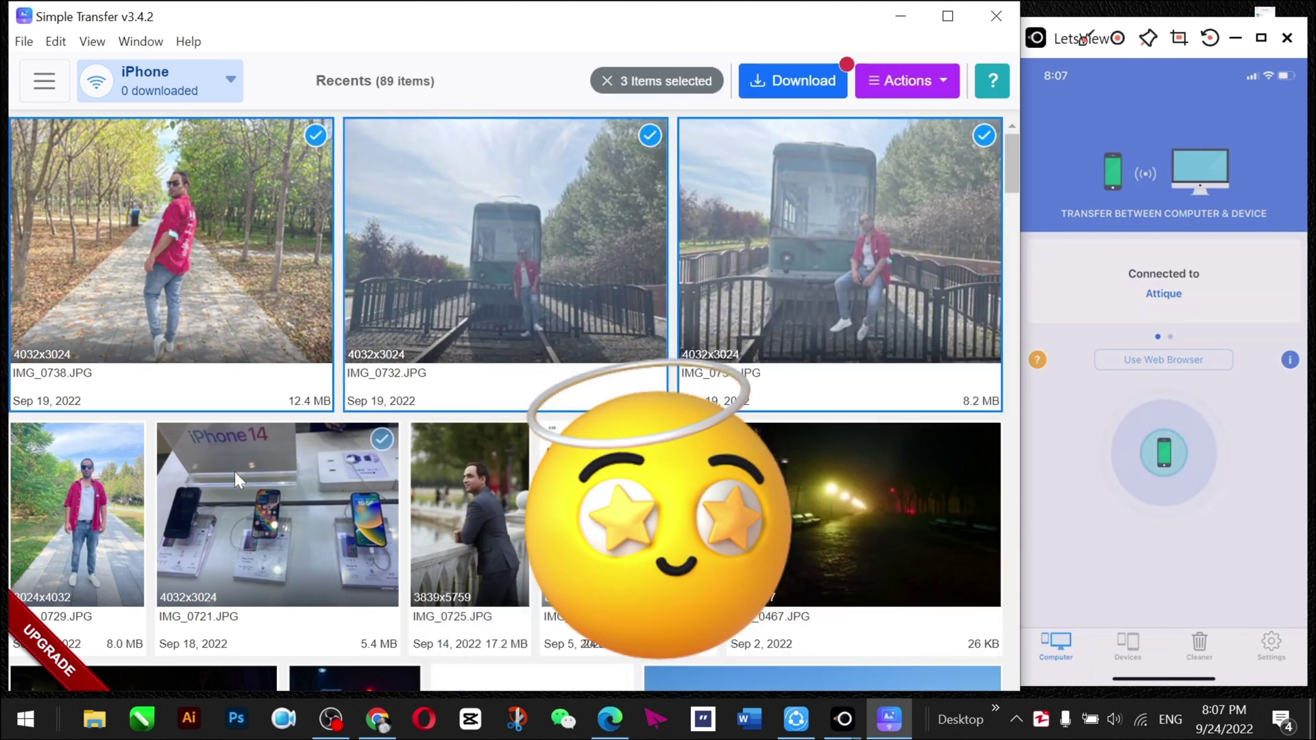
click(128, 440)
click(381, 439)
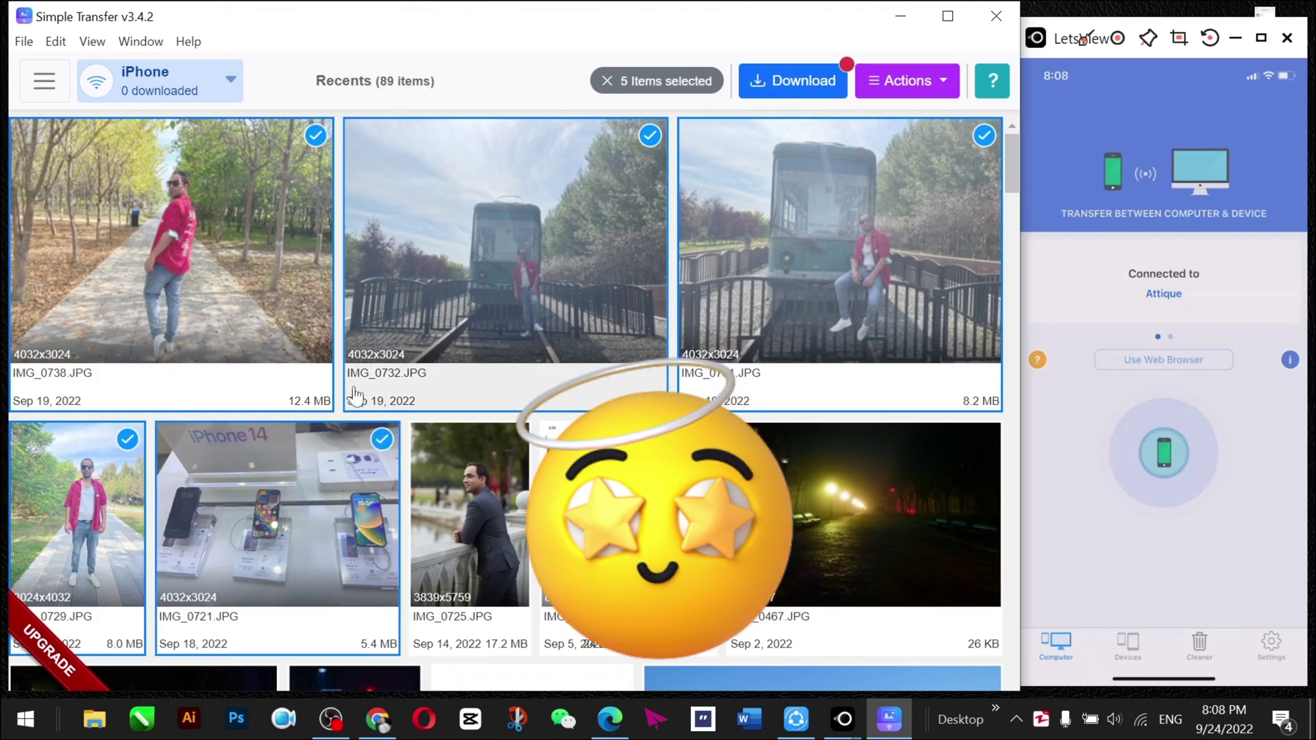
click(512, 438)
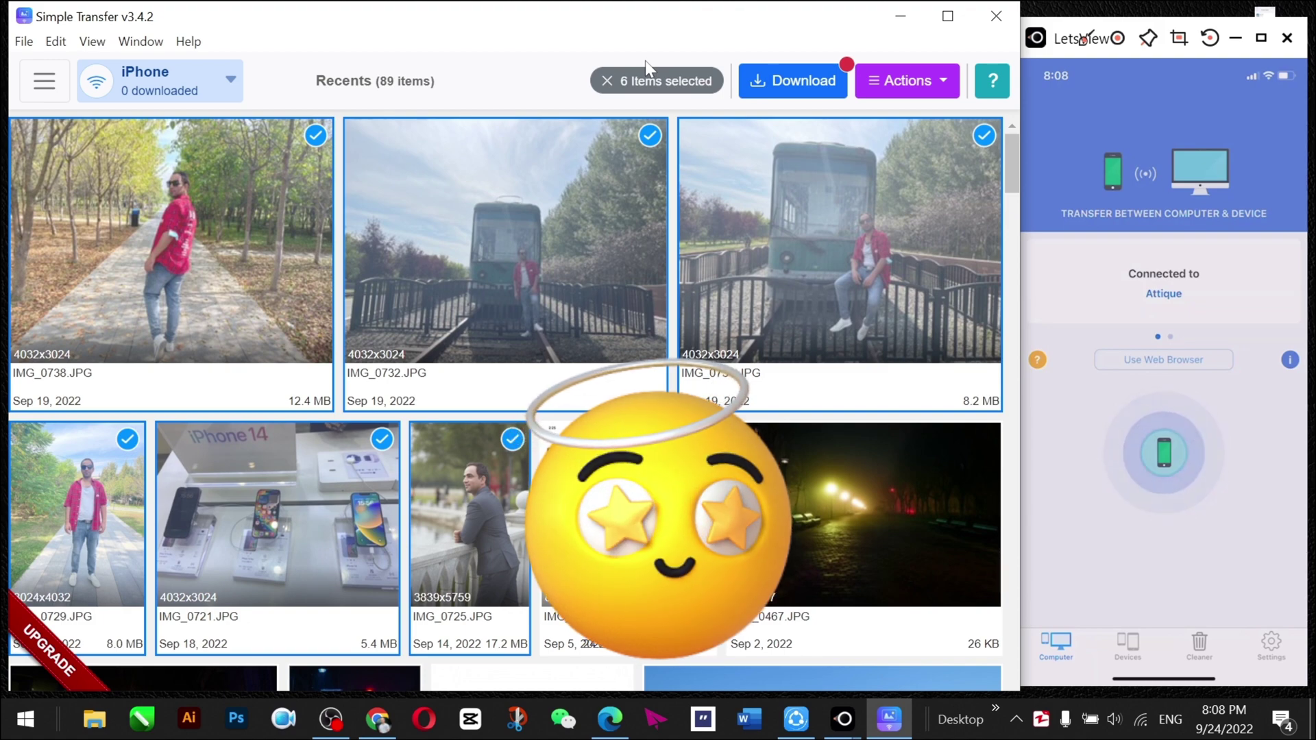
click(789, 81)
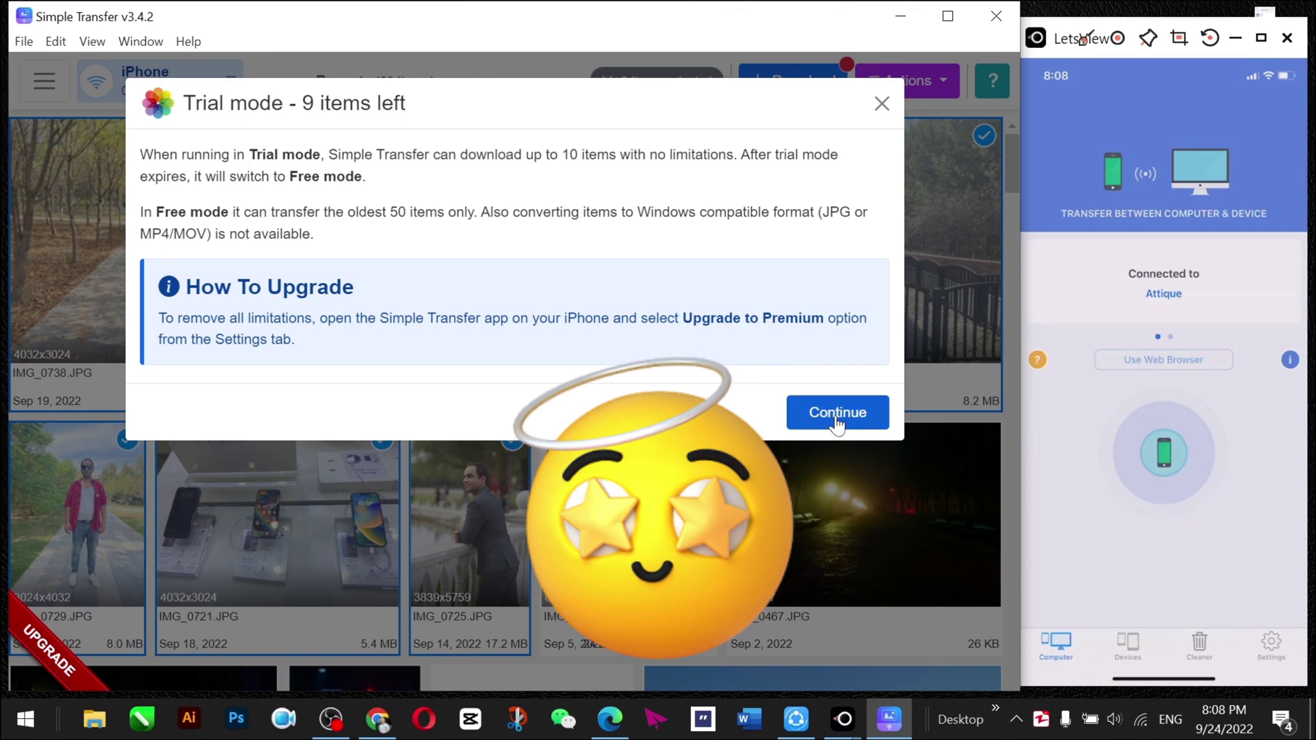
- Continue past the trial notice and download the six photos into the Desktop folder
click(838, 414)
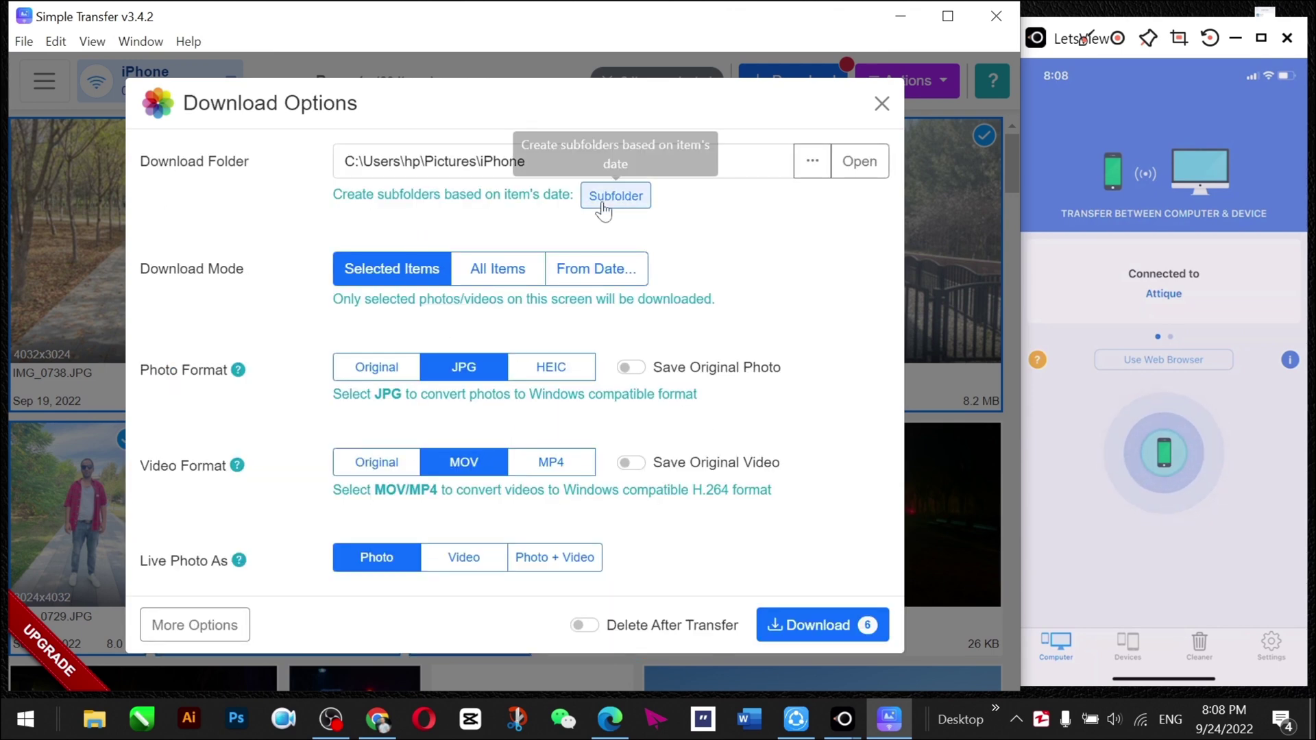
click(813, 164)
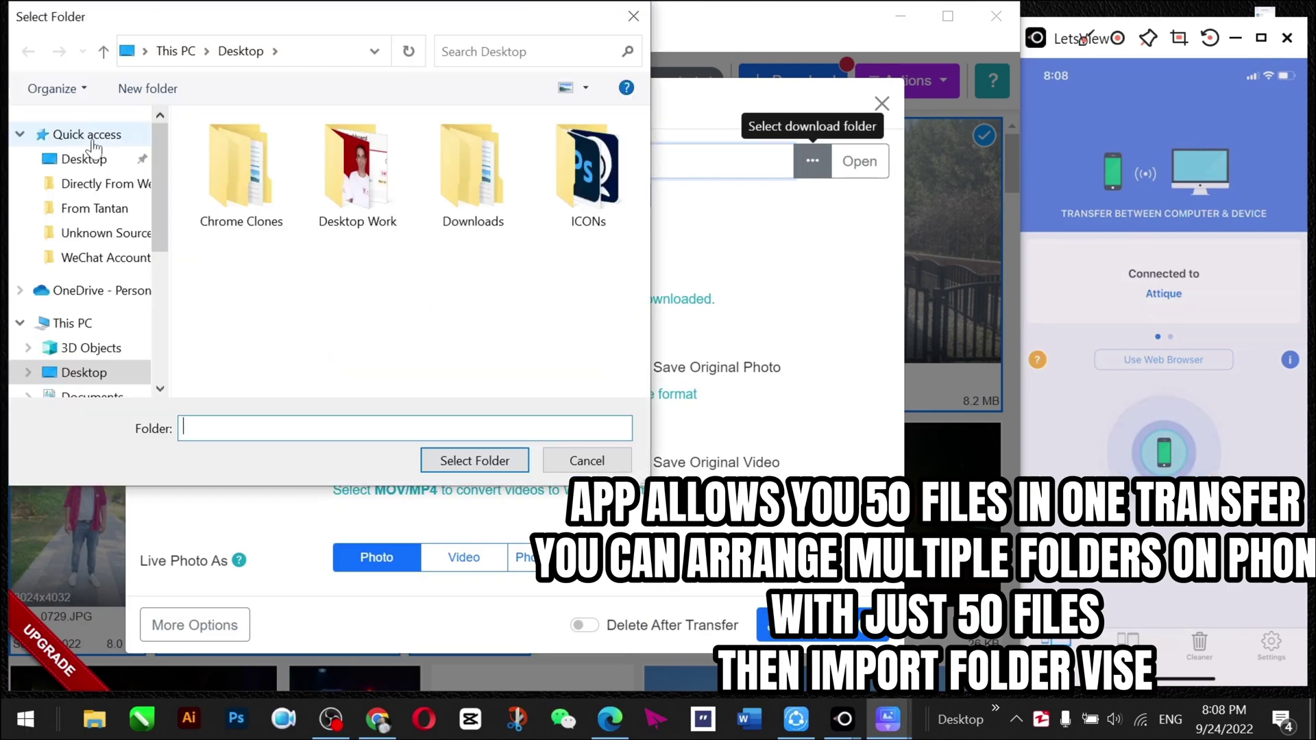
click(85, 159)
click(474, 460)
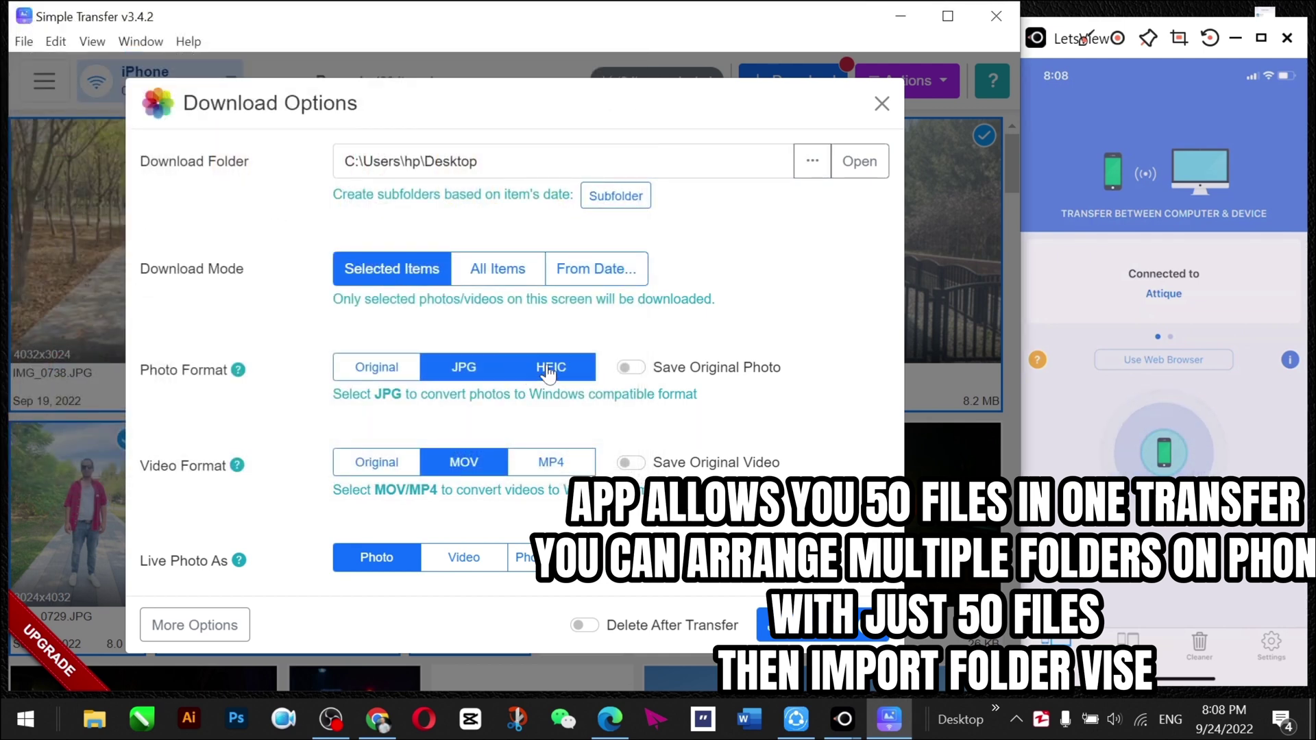
click(814, 633)
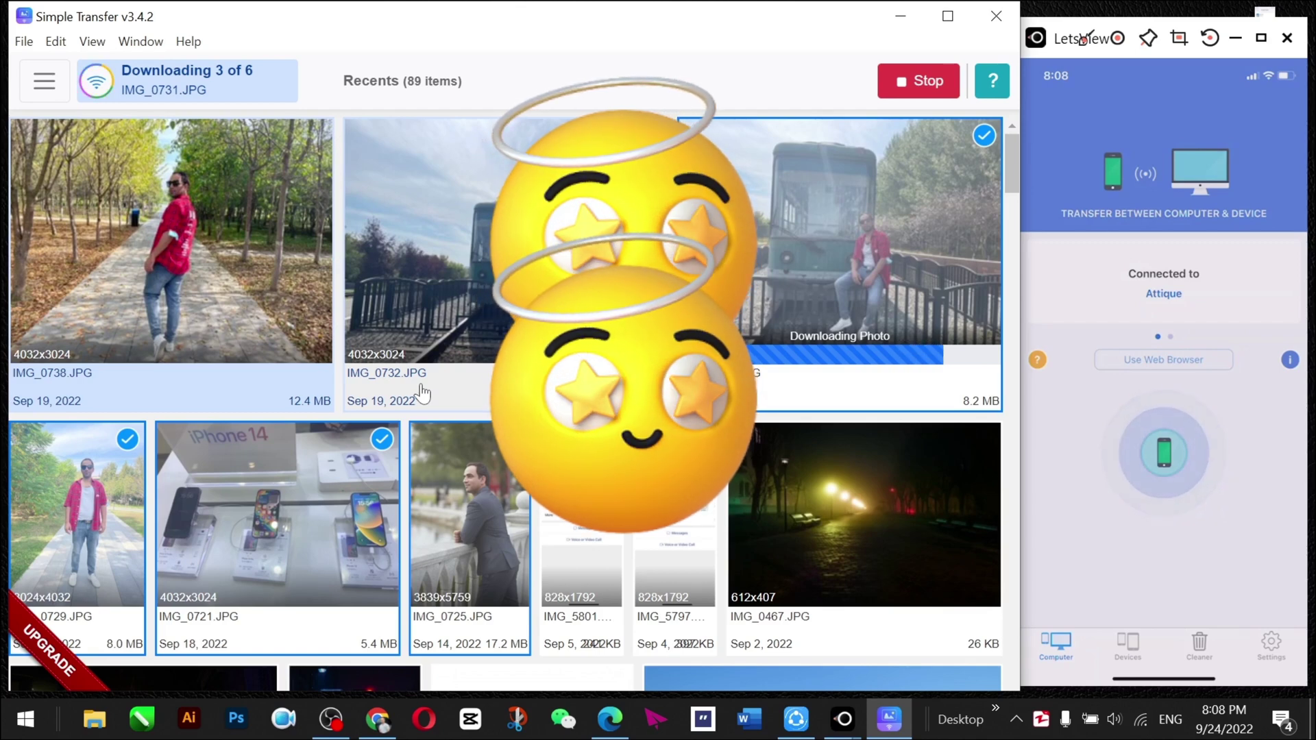
scroll(439, 381, down, 4)
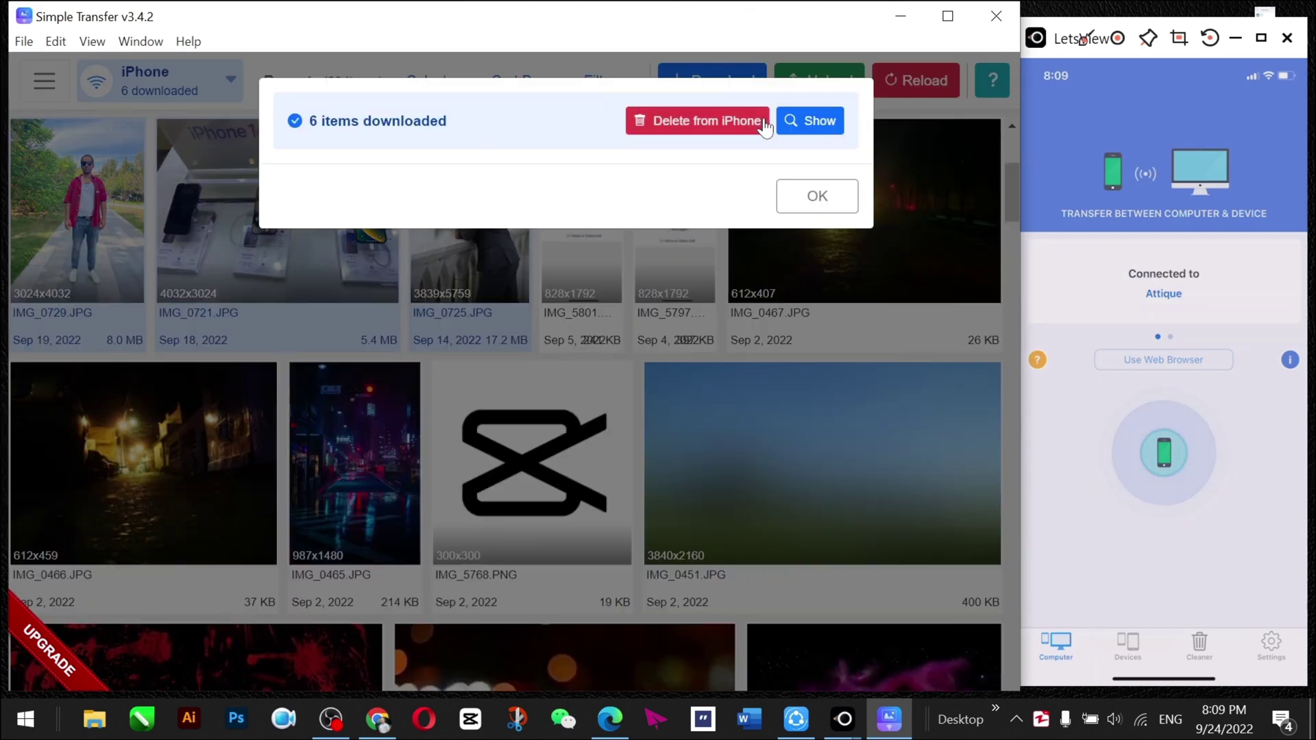
click(811, 121)
double_click(293, 433)
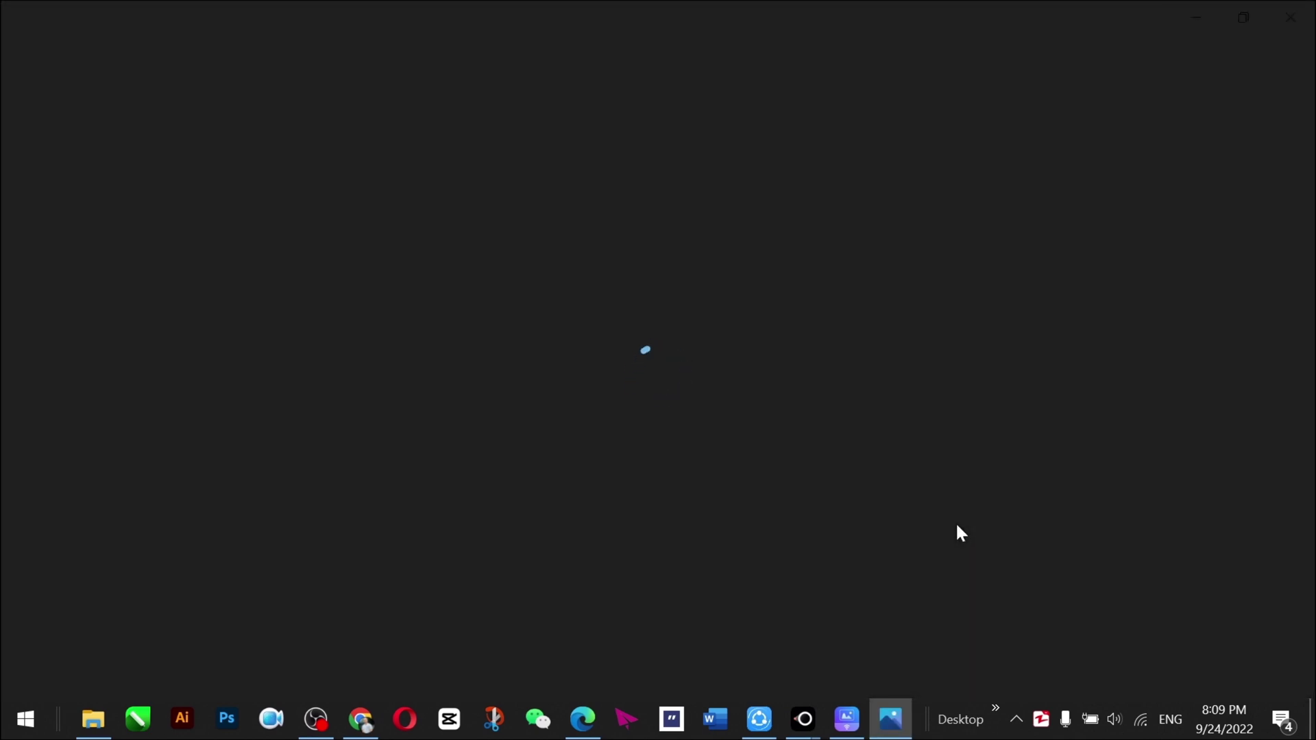
key(Right)
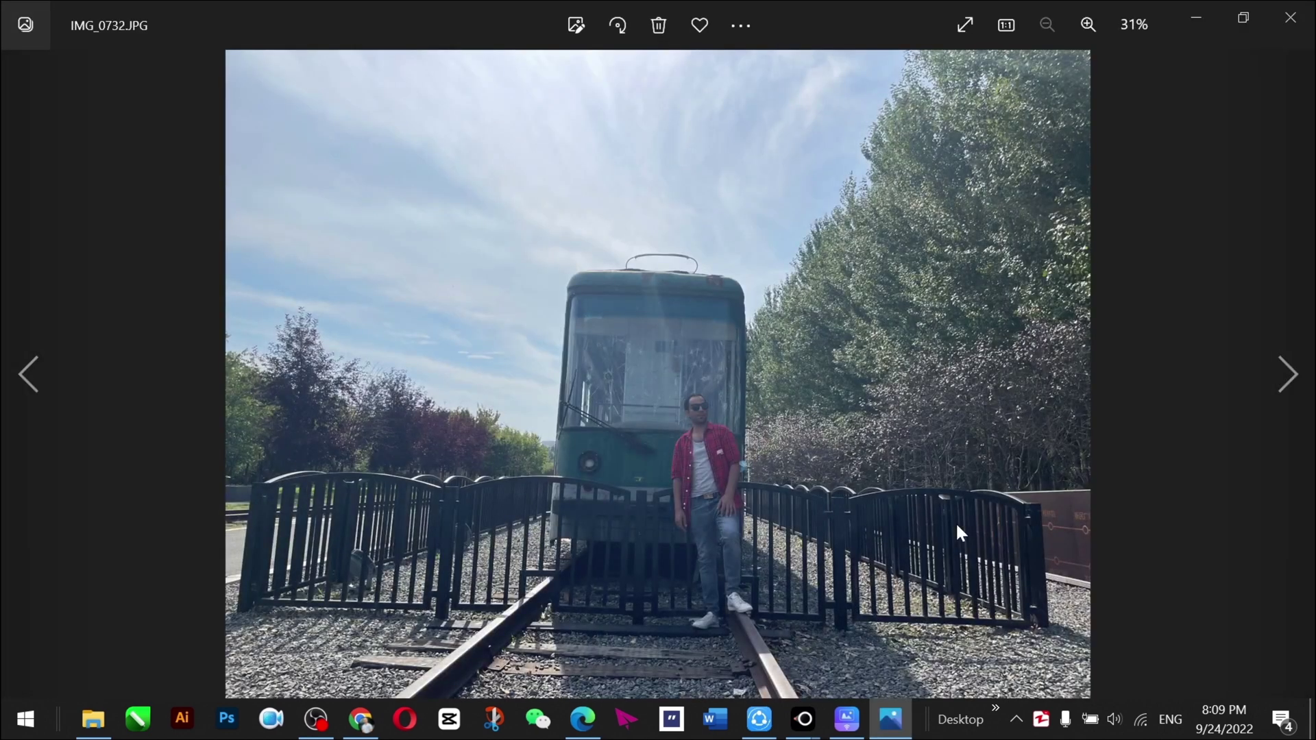
key(alt+F4)
double_click(1249, 247)
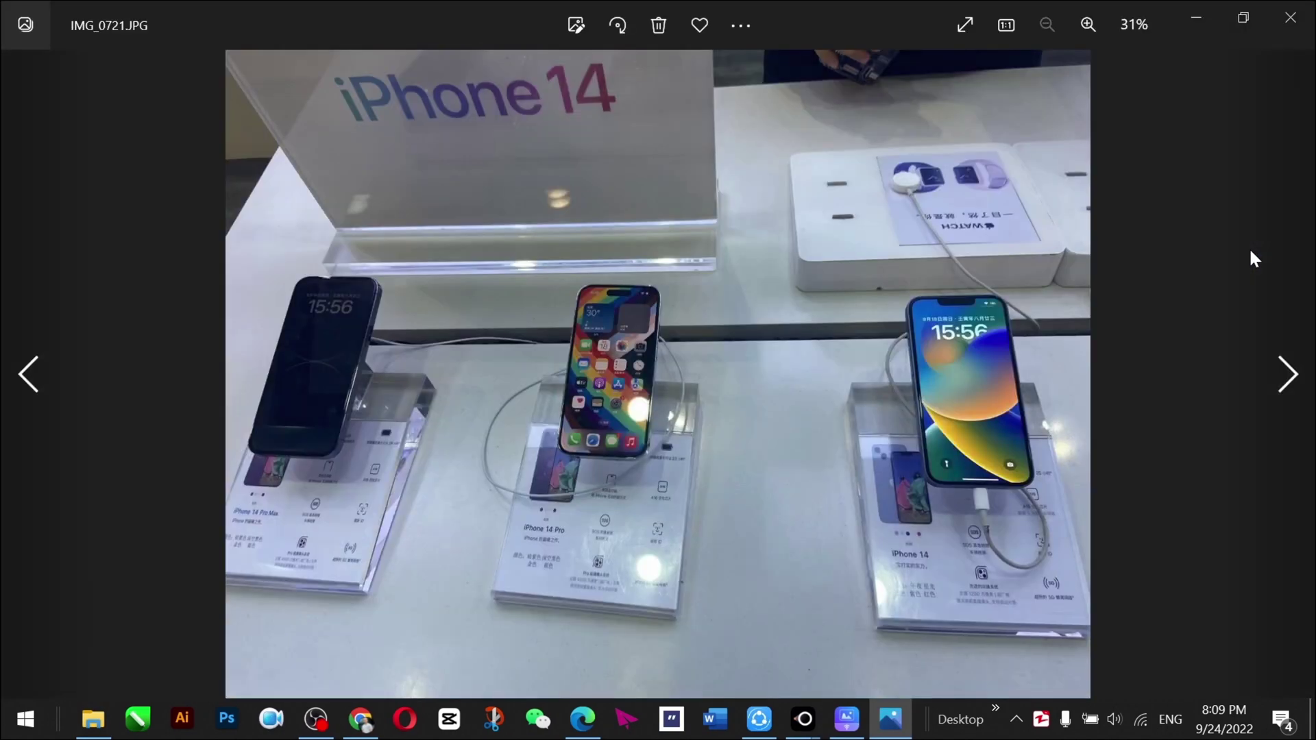
click(1291, 17)
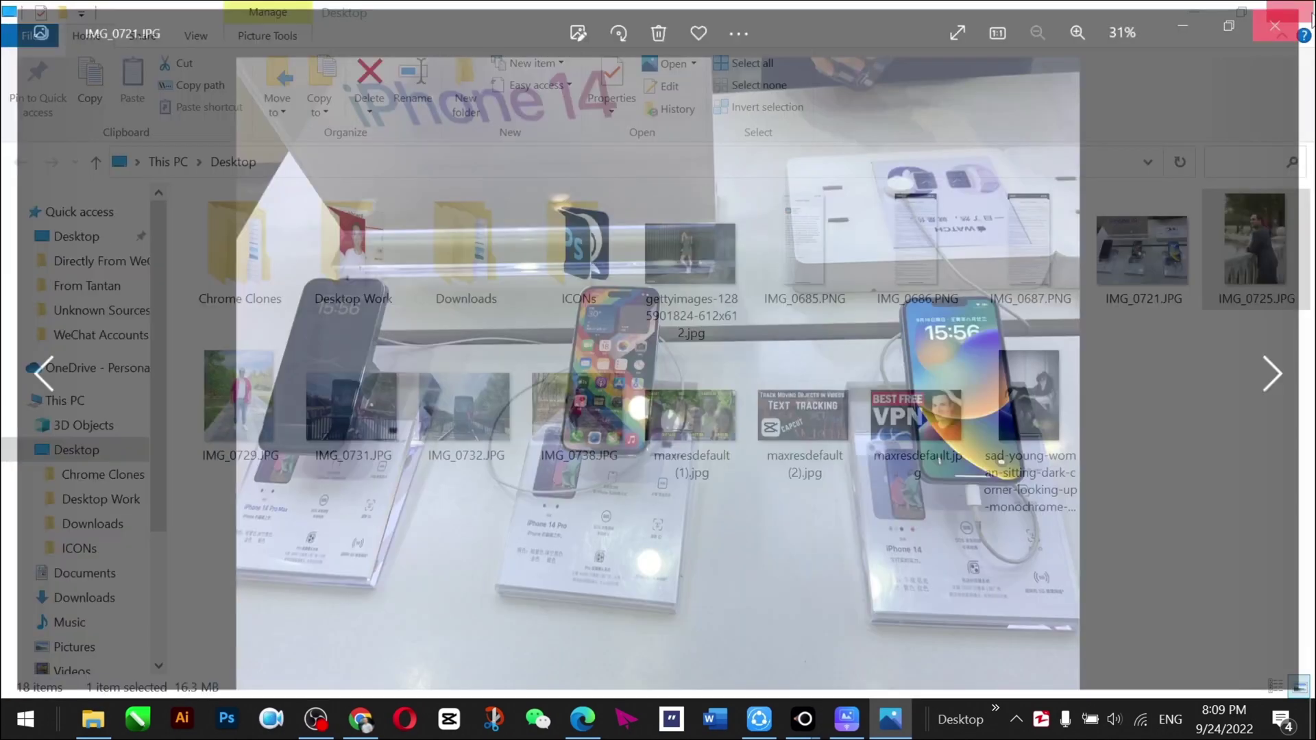